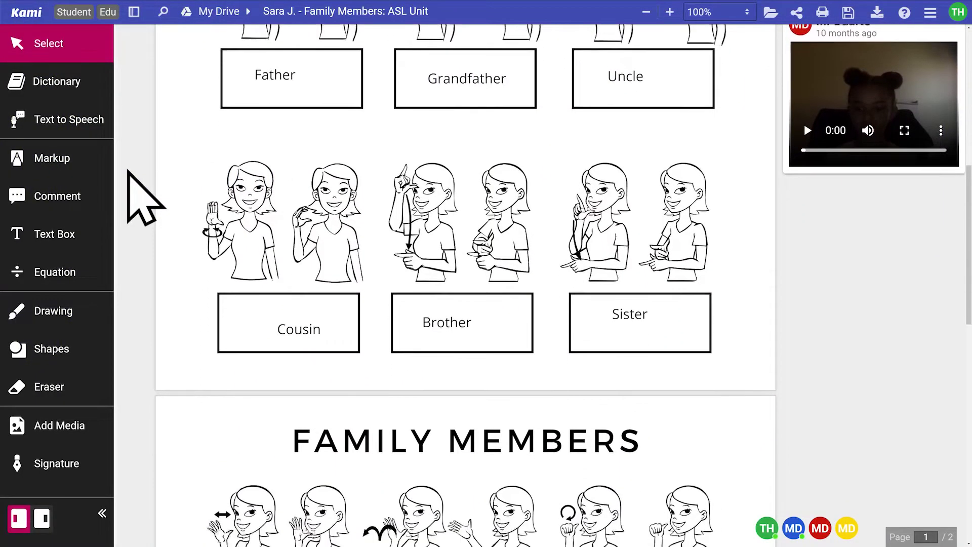
- Scroll down through the scanned 'Slow Down!' sloth article
{"action": "scroll", "coordinate": [128, 172], "scroll_direction": "down", "scroll_amount": 6}
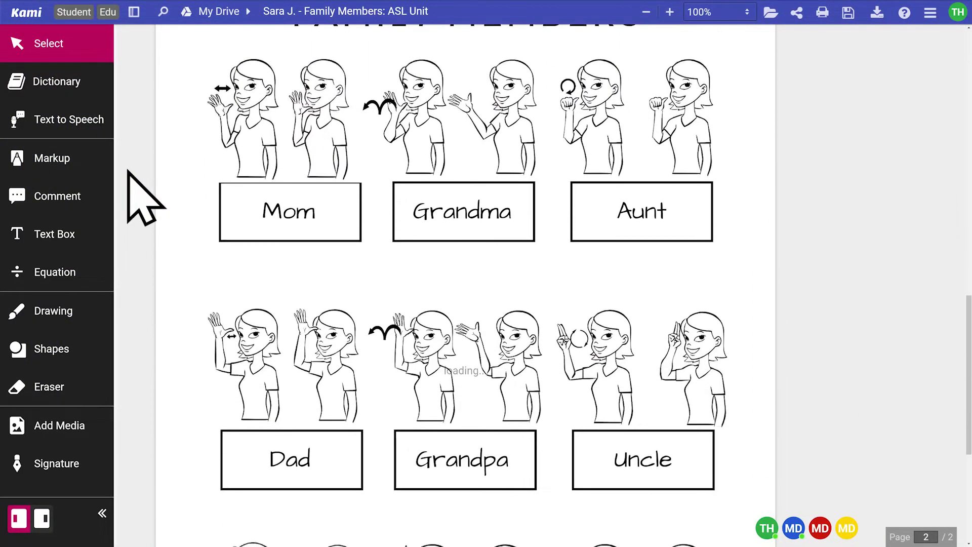
{"action": "scroll", "coordinate": [128, 172], "scroll_direction": "down", "scroll_amount": 3}
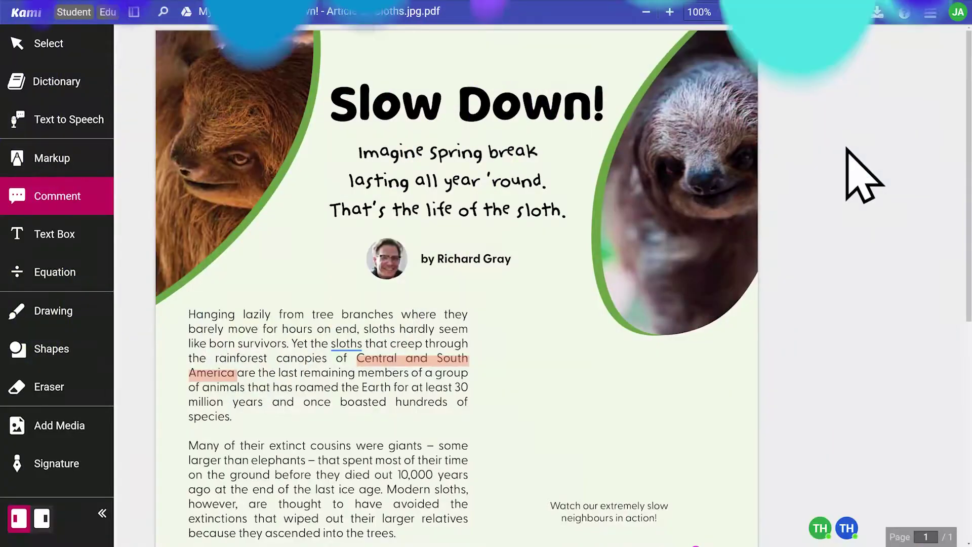
{"action": "scroll", "coordinate": [846, 148], "scroll_direction": "down", "scroll_amount": 1}
{"action": "scroll", "coordinate": [847, 148], "scroll_direction": "down", "scroll_amount": 6}
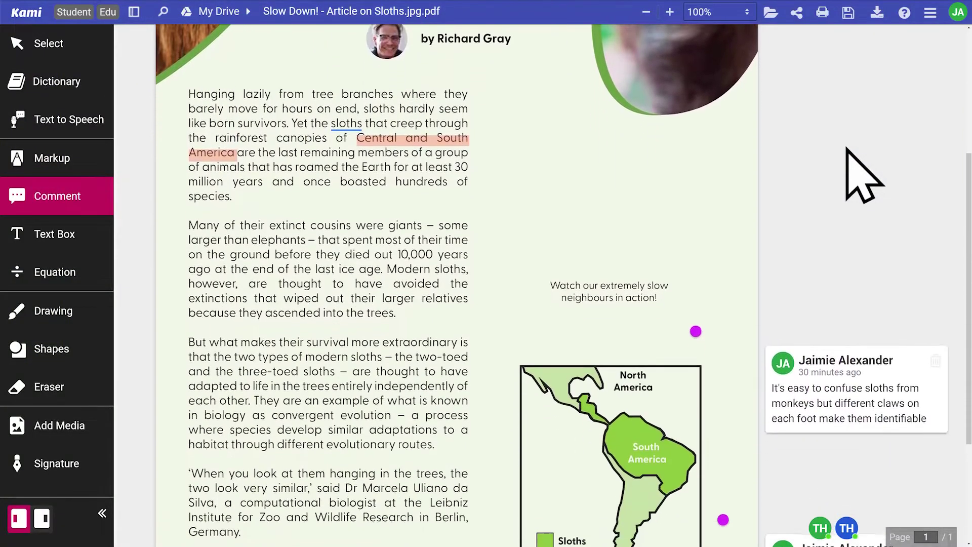
{"action": "scroll", "coordinate": [846, 148], "scroll_direction": "down", "scroll_amount": 1}
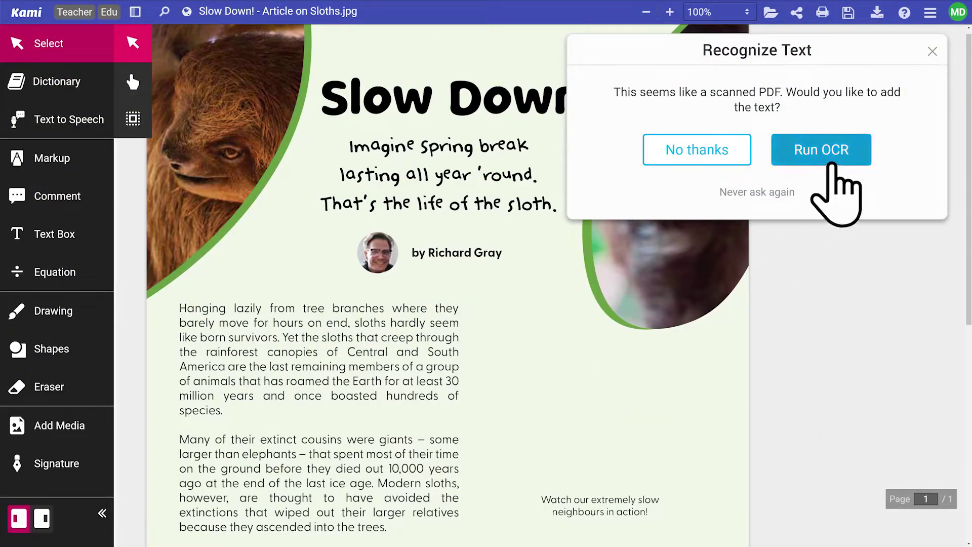
- Run OCR on the article and highlight 'Central and South America' with the Markup highlighter
{"action": "left_click", "coordinate": [830, 164]}
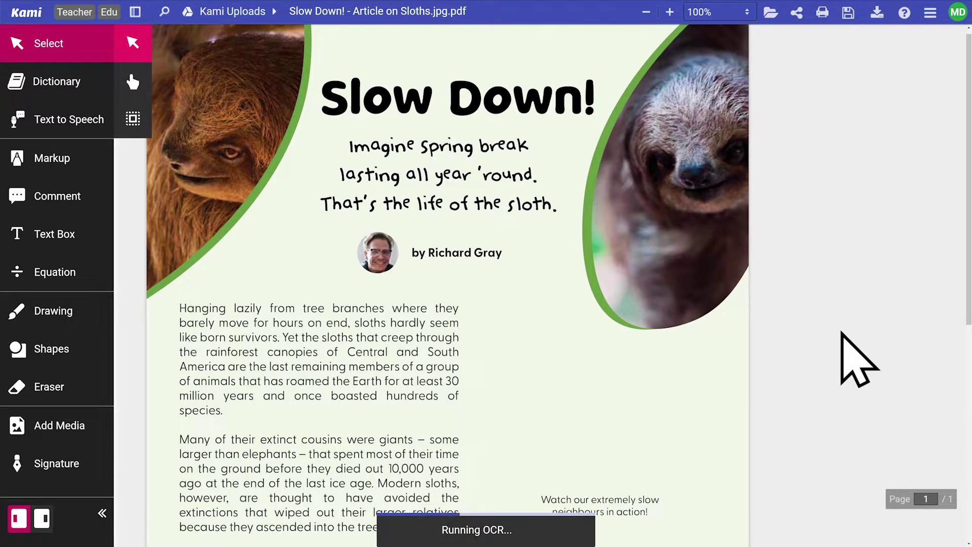
{"action": "left_click", "coordinate": [50, 158]}
{"action": "mouse_move", "coordinate": [132, 342]}
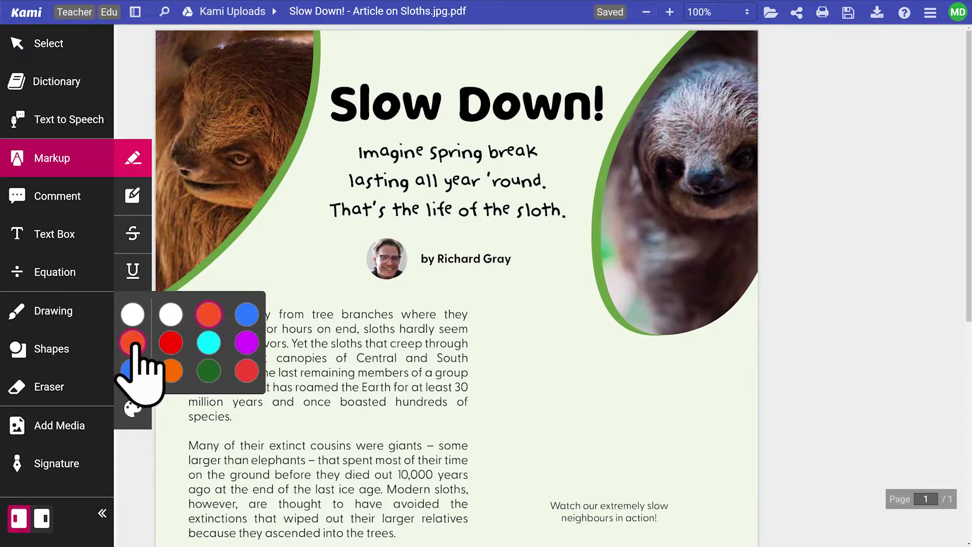
{"action": "left_click_drag", "start_coordinate": [235, 377], "coordinate": [355, 360]}
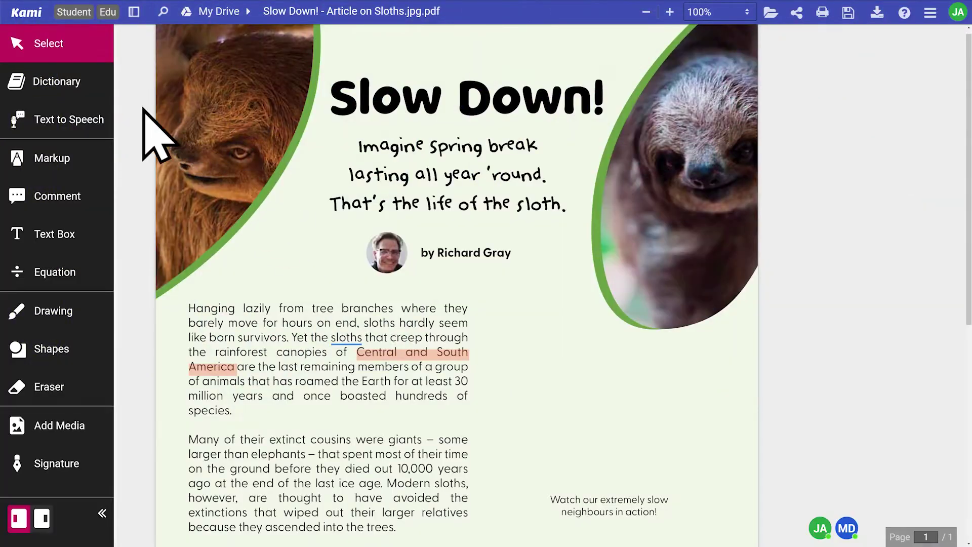
{"action": "left_click", "coordinate": [98, 94]}
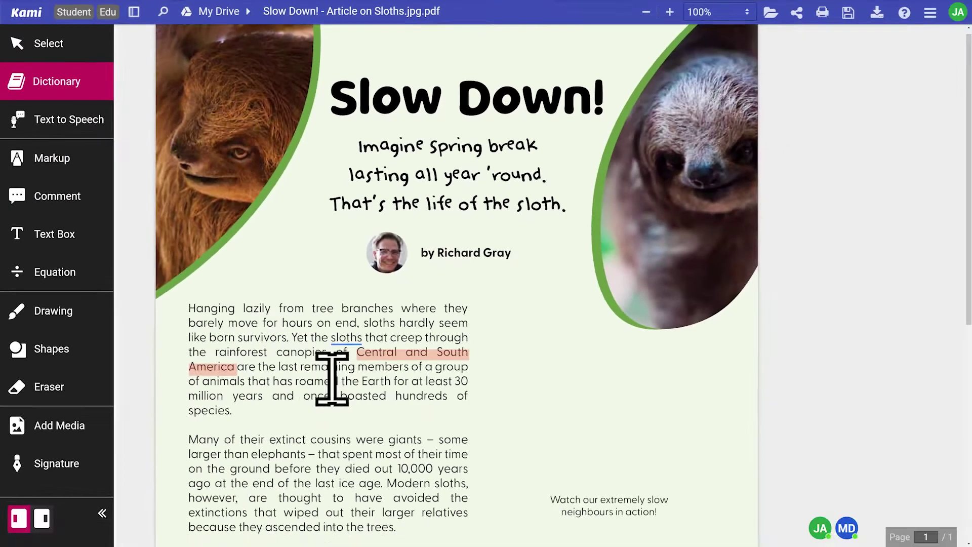
{"action": "left_click_drag", "start_coordinate": [340, 391], "coordinate": [293, 395]}
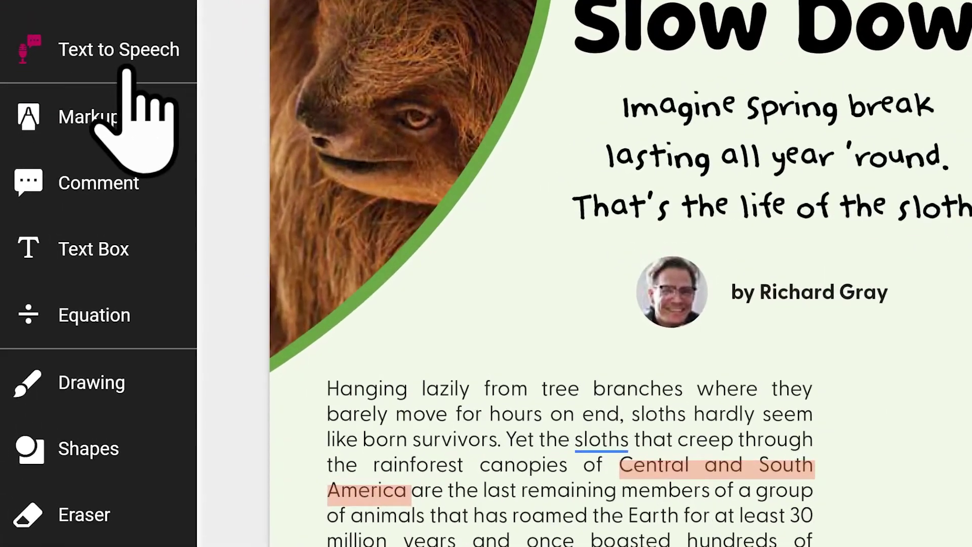
- Open Text to Speech and pick a reading voice
{"action": "left_click", "coordinate": [107, 93]}
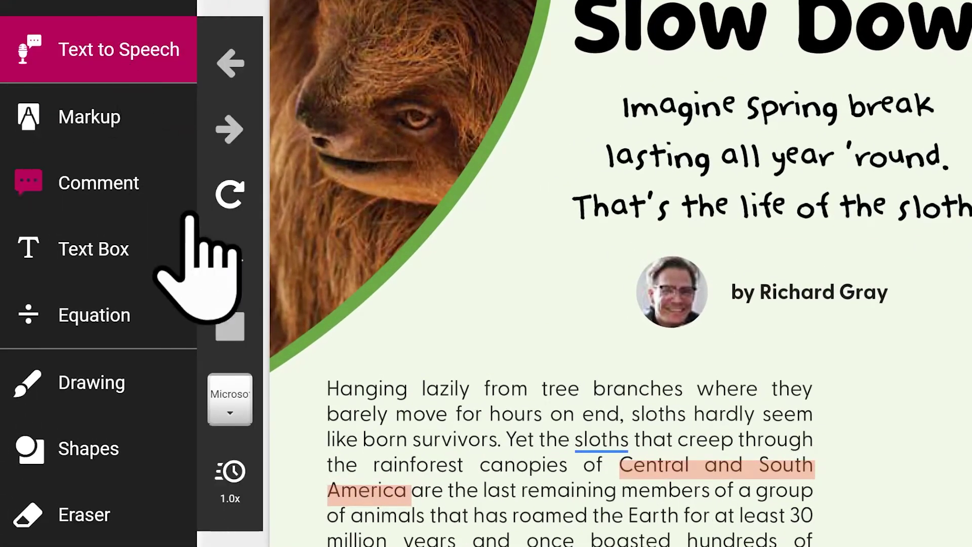
{"action": "left_click", "coordinate": [237, 418]}
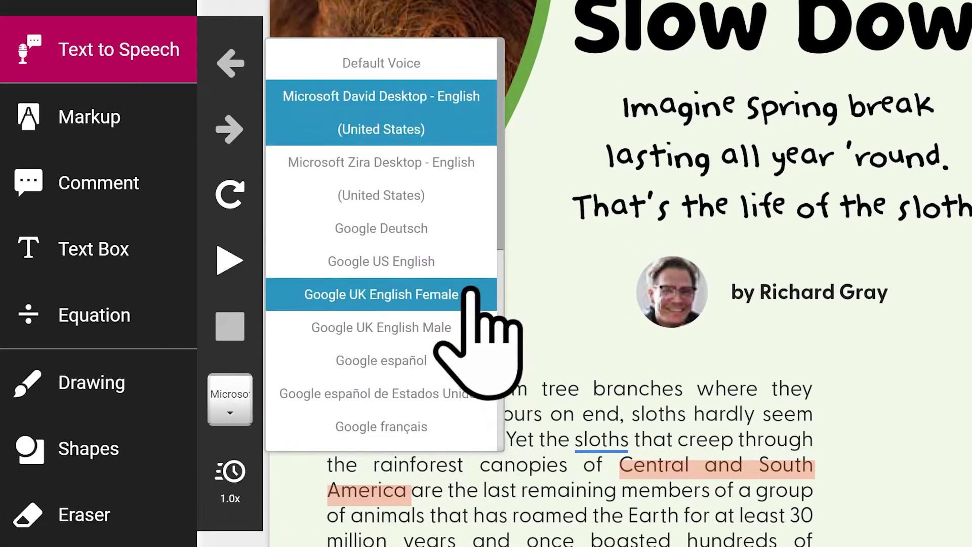
{"action": "left_click", "coordinate": [469, 190]}
- Have the opening sentences read aloud, advancing sentence by sentence, then stop playback
{"action": "left_click_drag", "start_coordinate": [324, 389], "coordinate": [649, 395]}
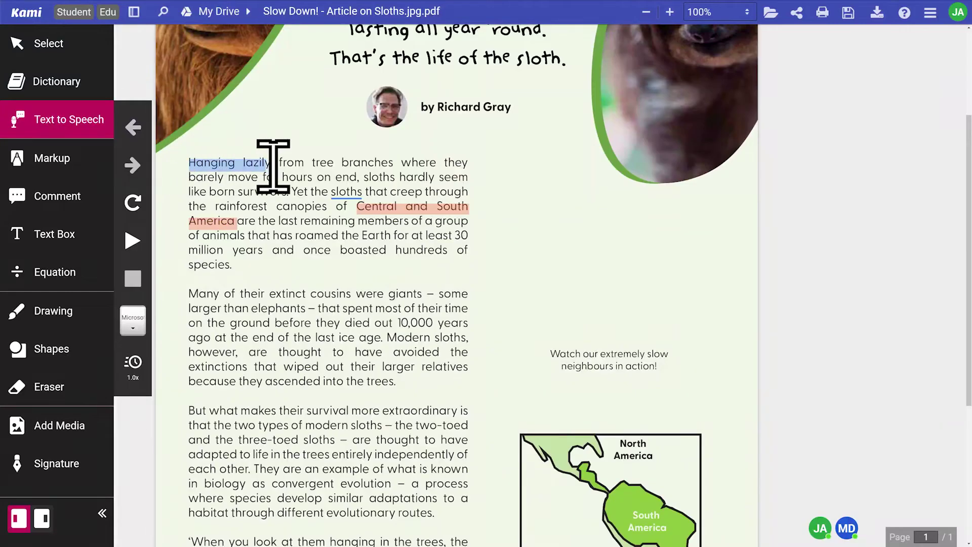
{"action": "left_click_drag", "start_coordinate": [373, 166], "coordinate": [393, 163]}
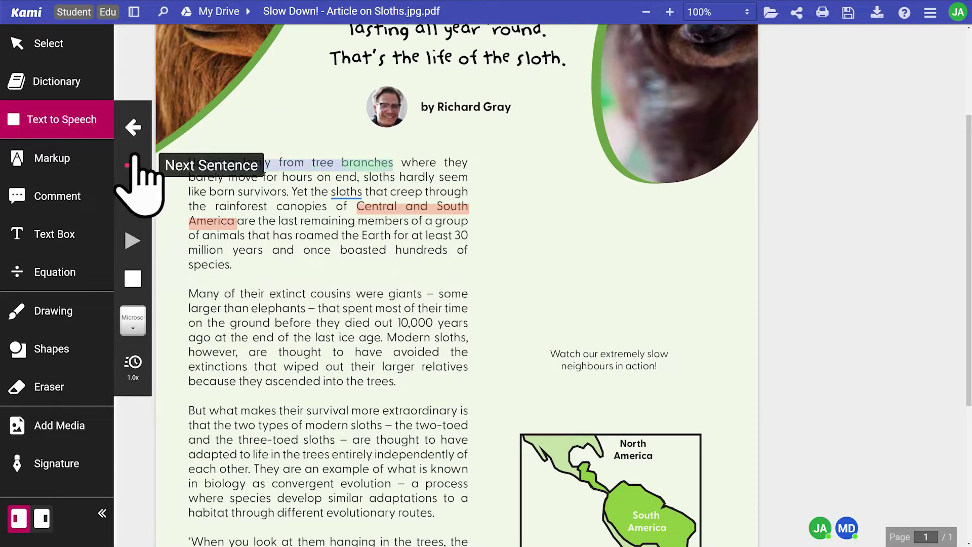
{"action": "left_click", "coordinate": [134, 162]}
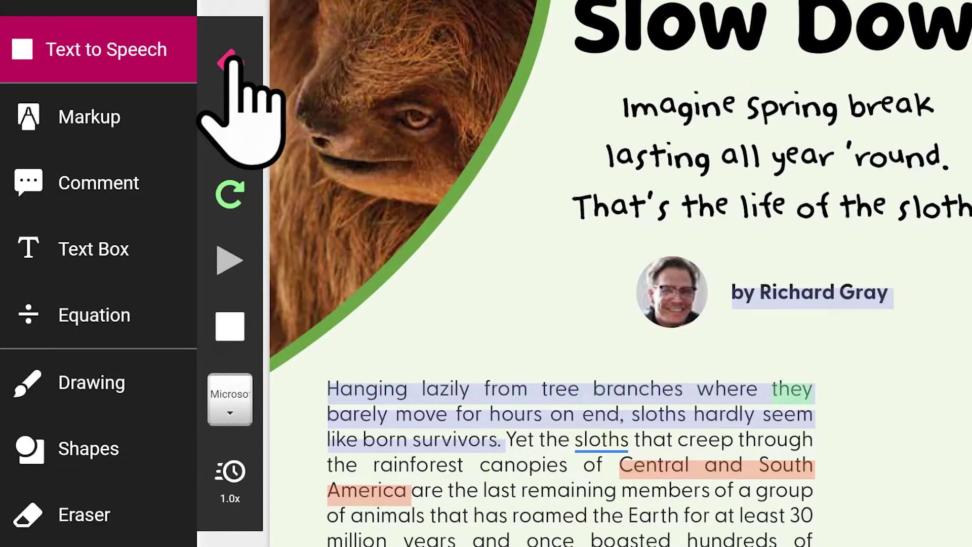
{"action": "left_click", "coordinate": [229, 129]}
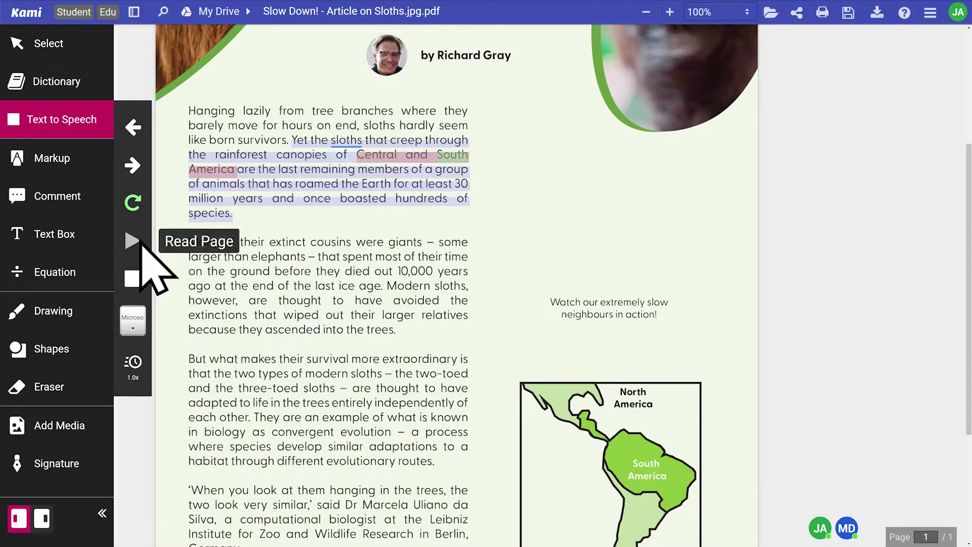
{"action": "left_click", "coordinate": [134, 280]}
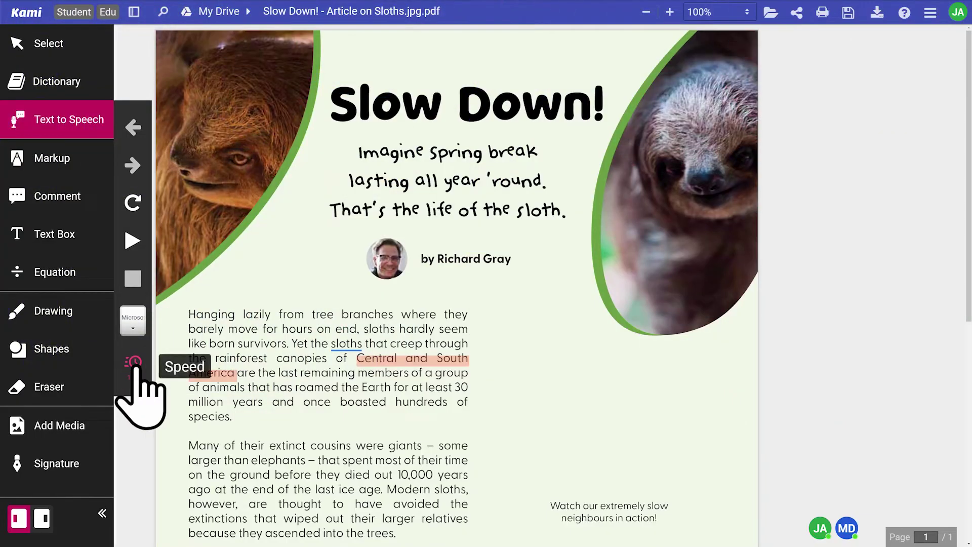
- Slow the text-to-speech reading speed to 0.7x and open the voice list
{"action": "left_click", "coordinate": [134, 363]}
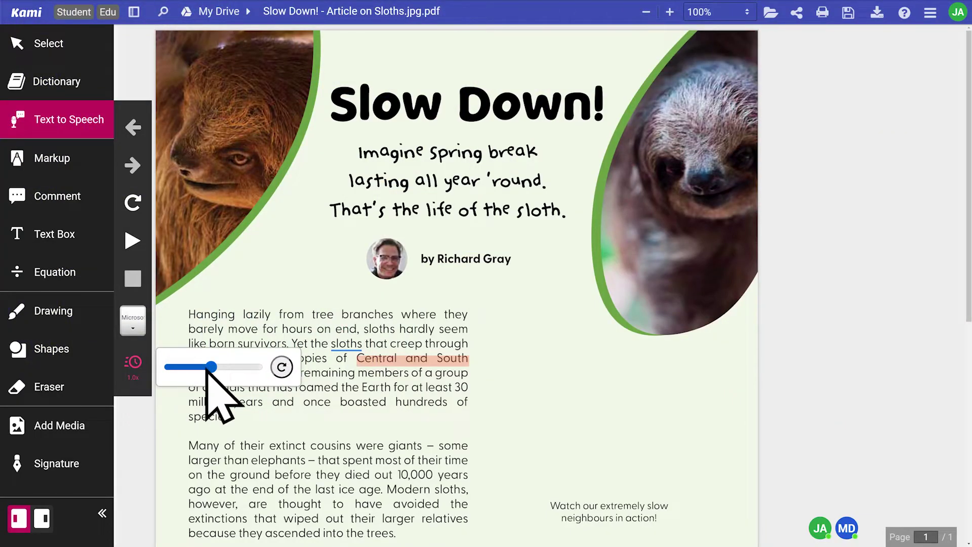
{"action": "left_click_drag", "start_coordinate": [209, 366], "coordinate": [252, 368]}
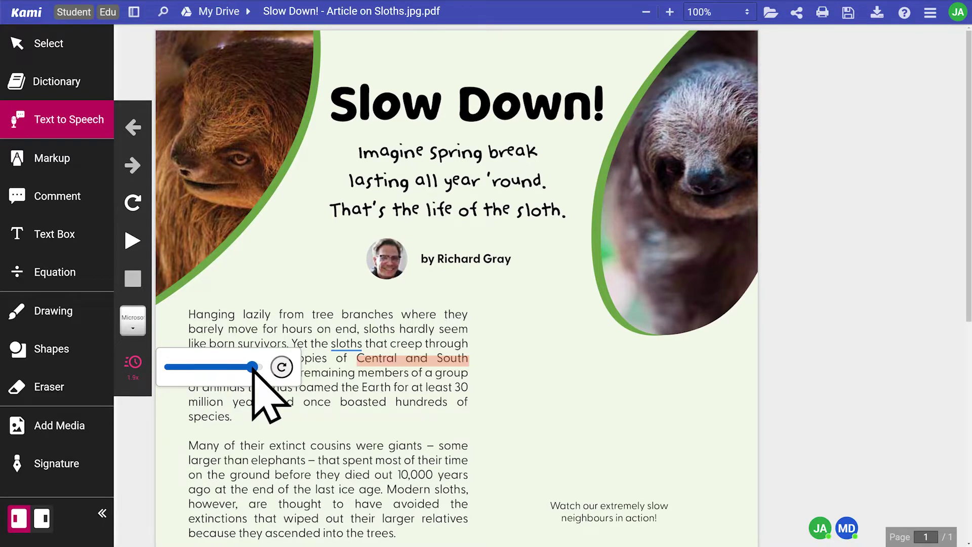
{"action": "left_click", "coordinate": [135, 328]}
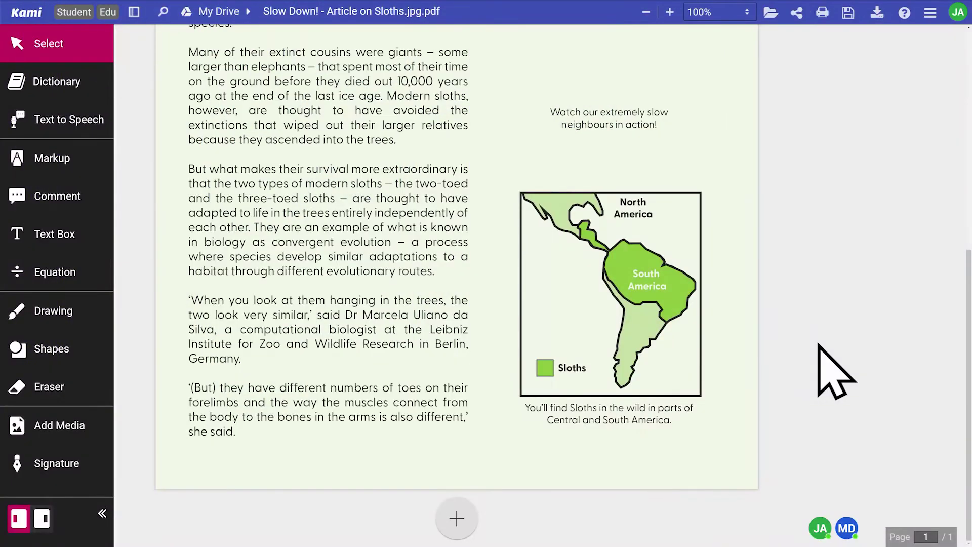
{"action": "left_click", "coordinate": [91, 203]}
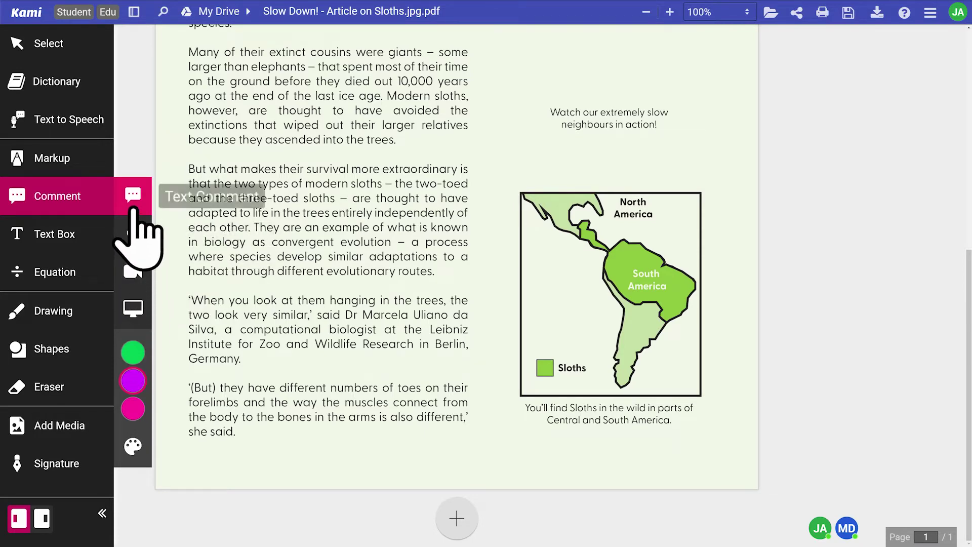
- Pin a dictated comment above the map saying different claws distinguish sloths from monkeys
{"action": "left_click", "coordinate": [697, 160]}
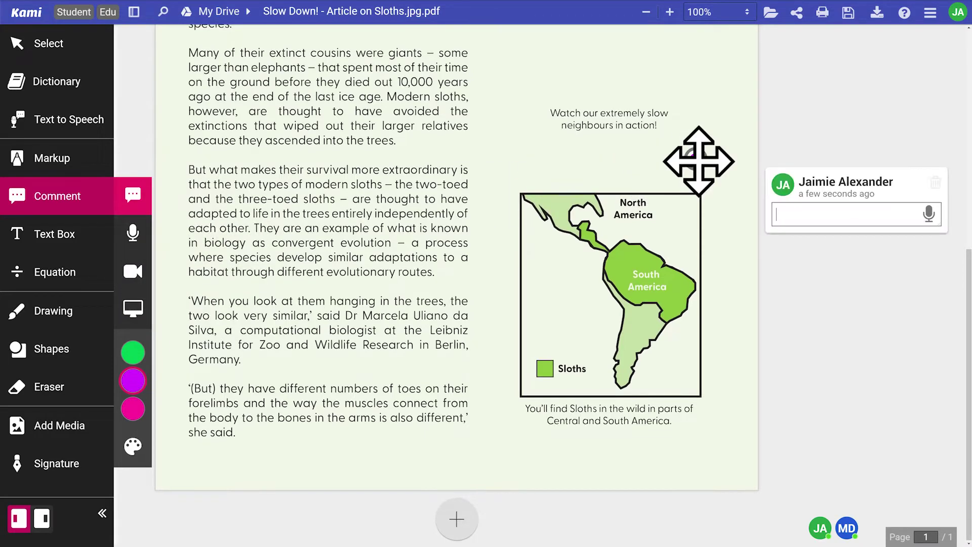
{"action": "left_click", "coordinate": [928, 215]}
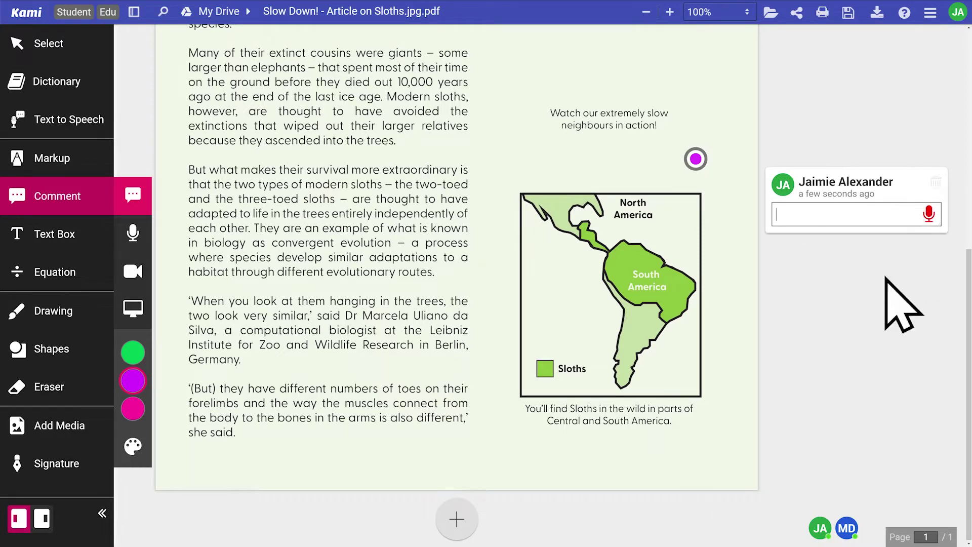
{"action": "left_click", "coordinate": [929, 215]}
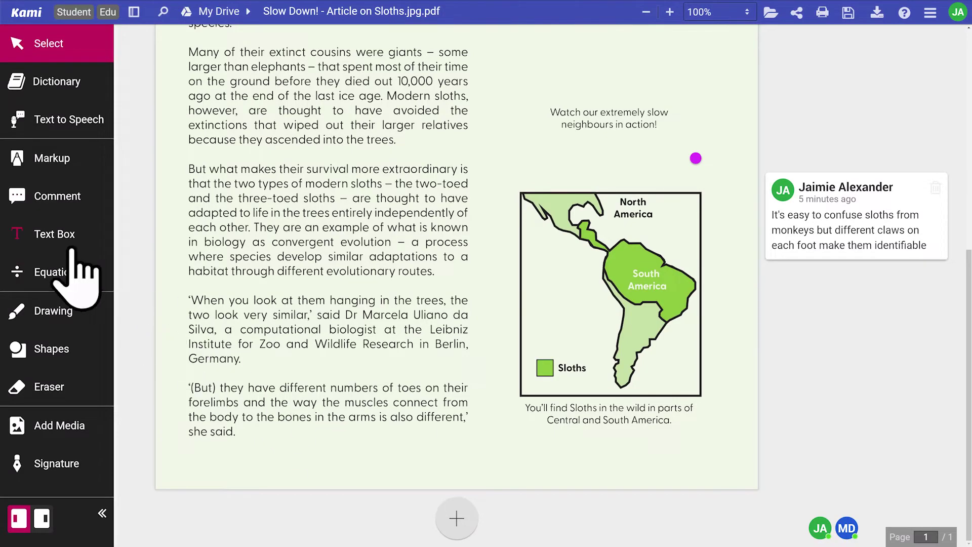
- Place a text box below the article's last paragraph
{"action": "left_click", "coordinate": [57, 234]}
{"action": "left_click", "coordinate": [273, 455]}
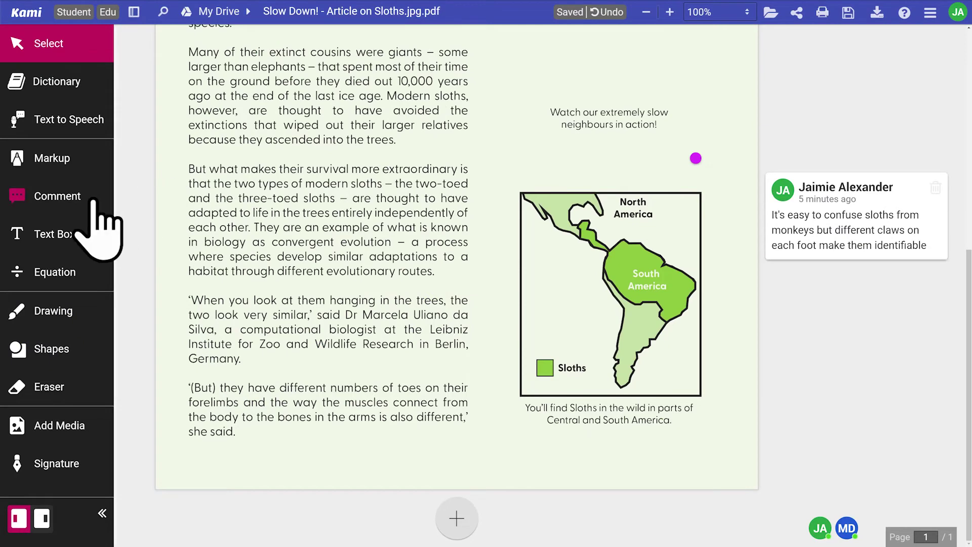
{"action": "left_click", "coordinate": [38, 202]}
- Start a voice comment pinned at South America's eastern edge on the map
{"action": "left_click", "coordinate": [133, 232]}
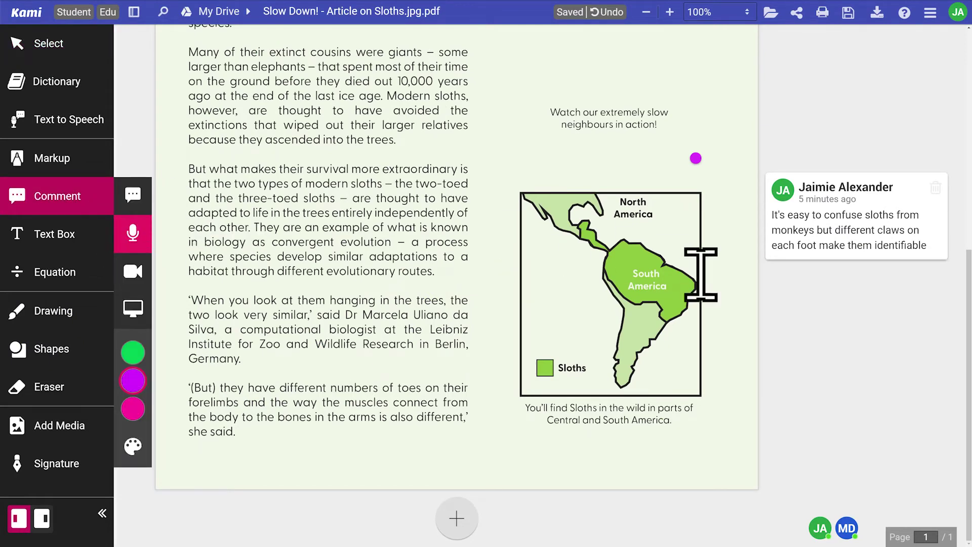
{"action": "left_click", "coordinate": [726, 349]}
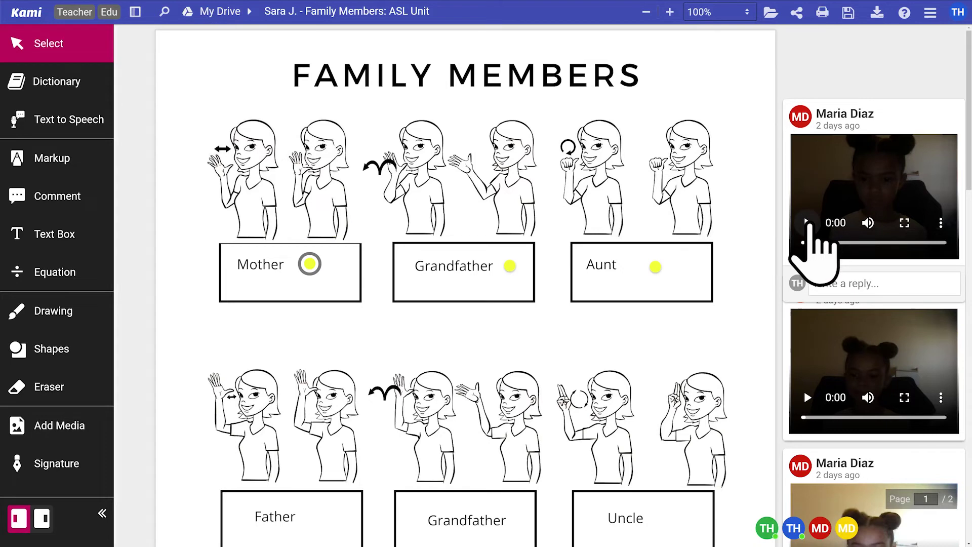
- Play the first two students' video comments on the Family Members ASL worksheet
{"action": "left_click", "coordinate": [808, 222]}
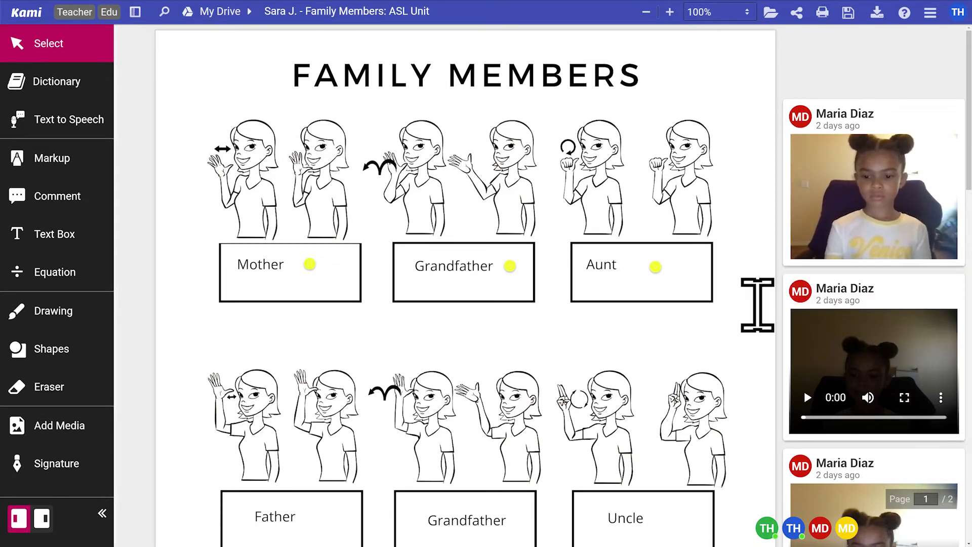
{"action": "left_click", "coordinate": [808, 397]}
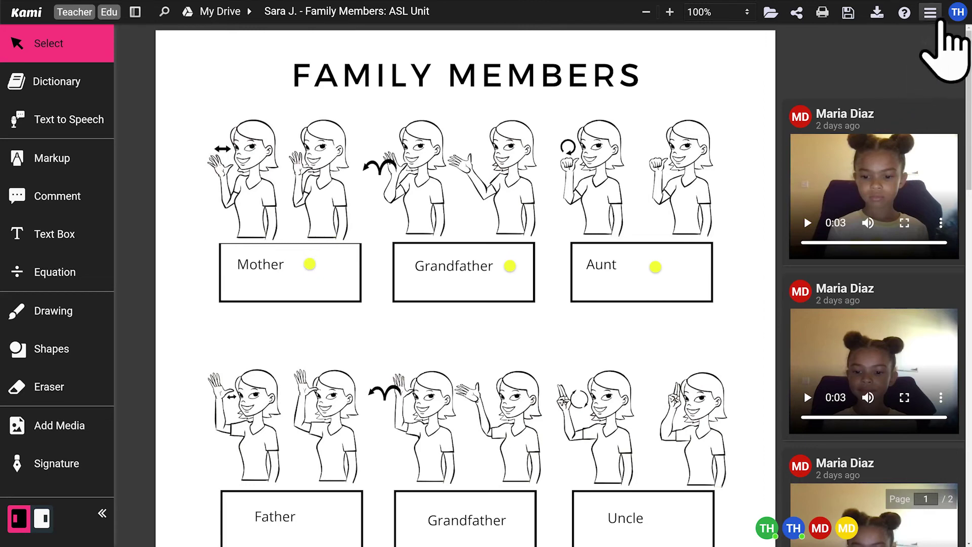
- Open account Settings from the profile avatar and scroll down to the Theme option
{"action": "left_click", "coordinate": [957, 13]}
{"action": "left_click", "coordinate": [835, 127]}
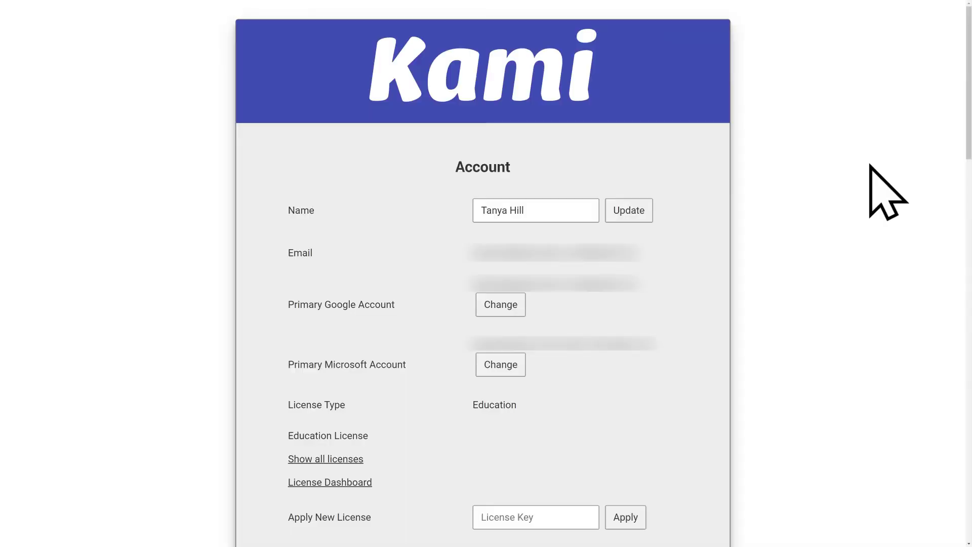
{"action": "scroll", "coordinate": [855, 187], "scroll_direction": "down", "scroll_amount": 5}
{"action": "scroll", "coordinate": [854, 197], "scroll_direction": "down", "scroll_amount": 15}
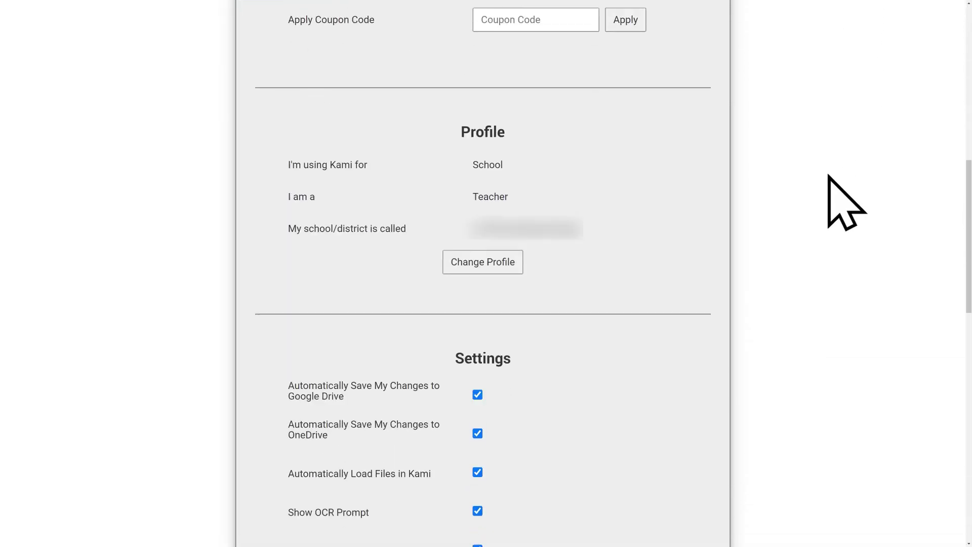